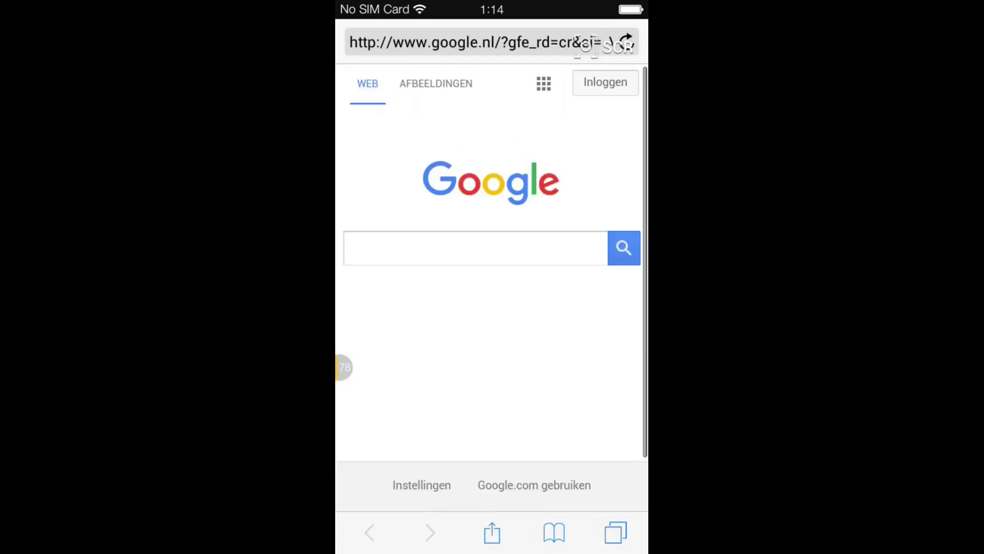
Search Google for 'firefox os apk download'
click(475, 248)
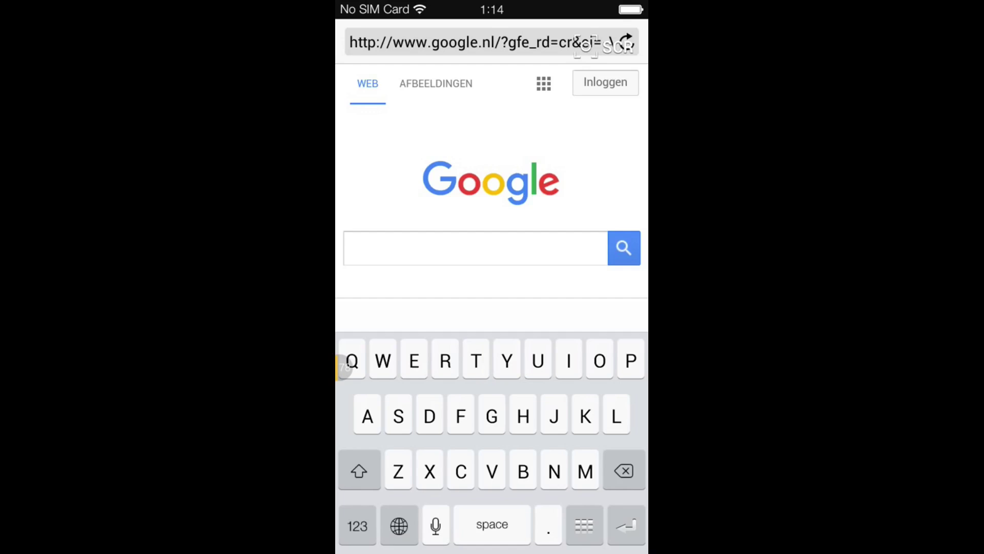
text(fire)
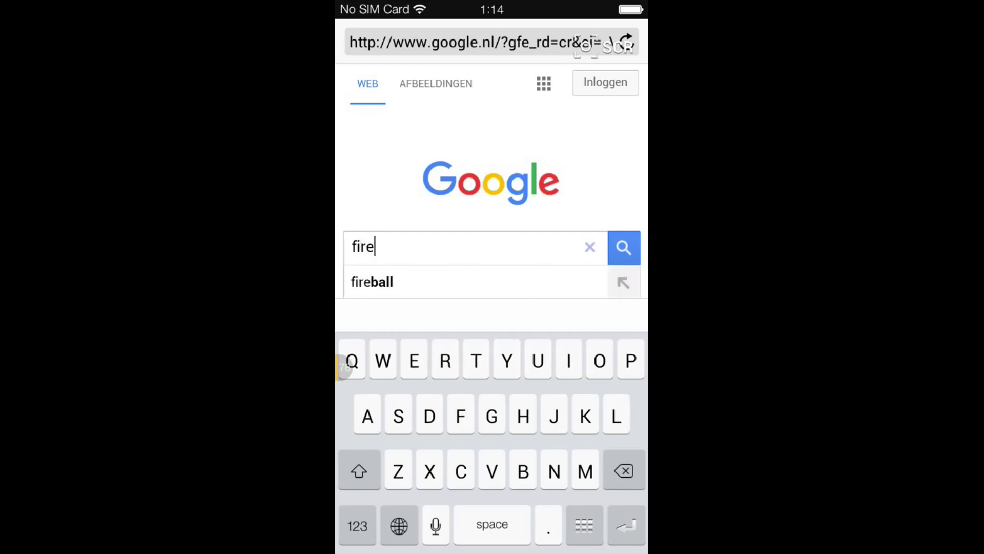
text(fox)
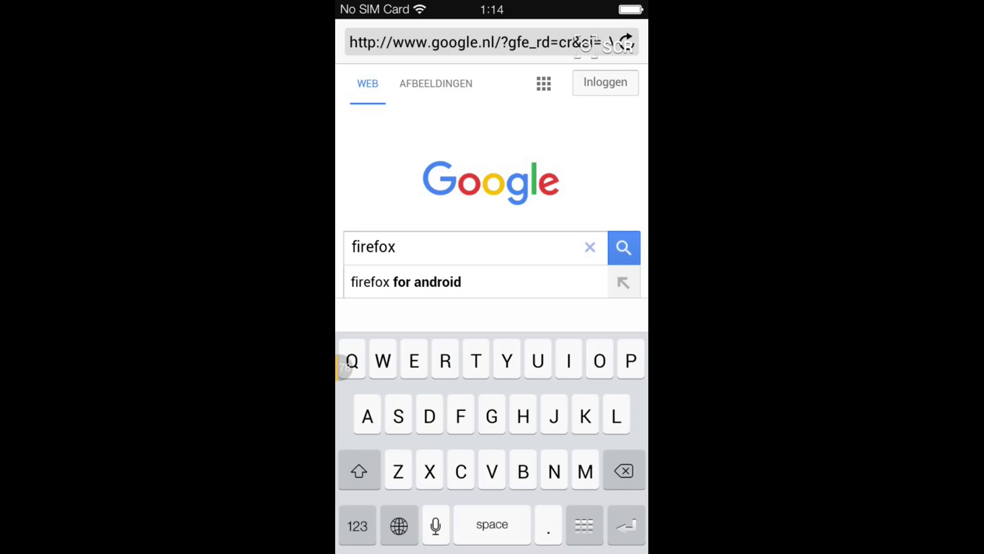
text( osa)
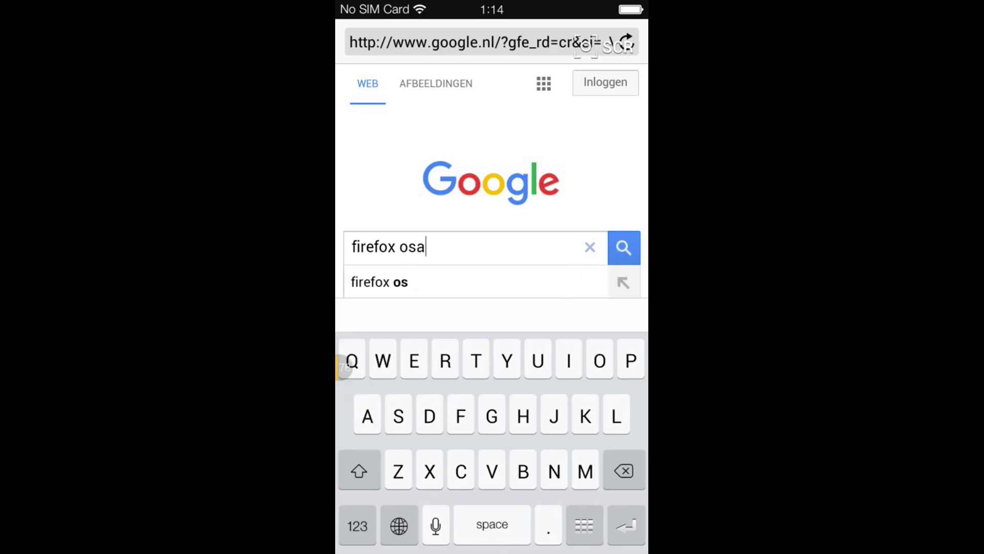
text( ap)
text(ap)
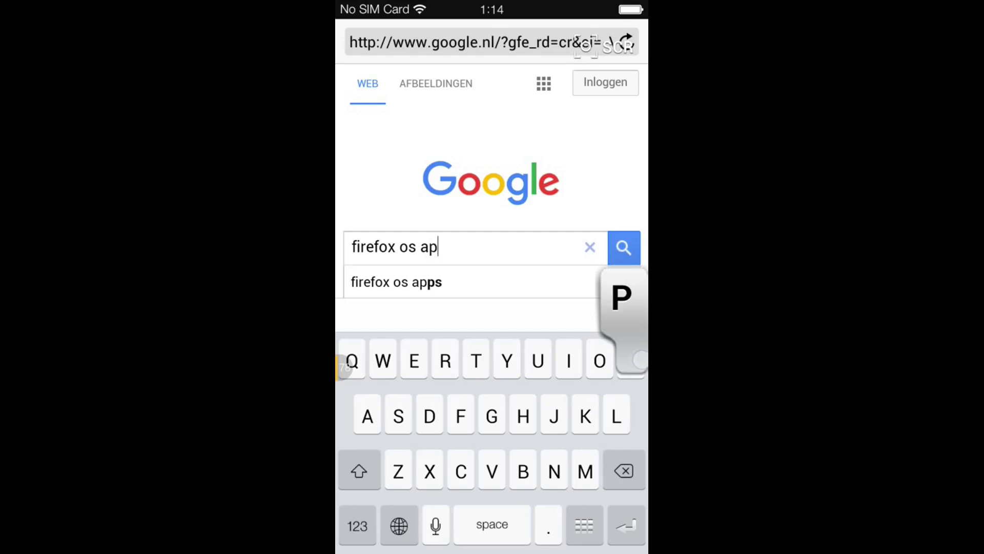
text(k )
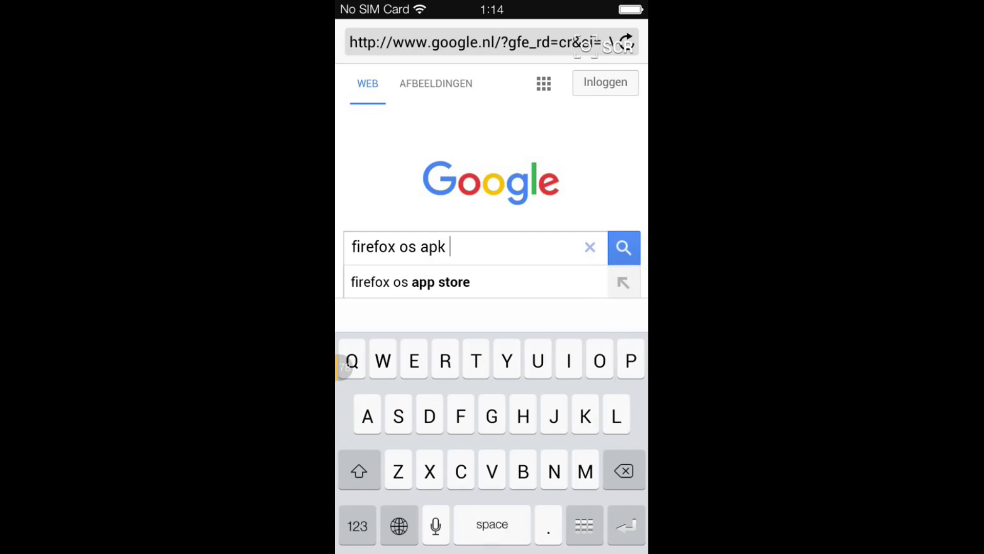
text(dow)
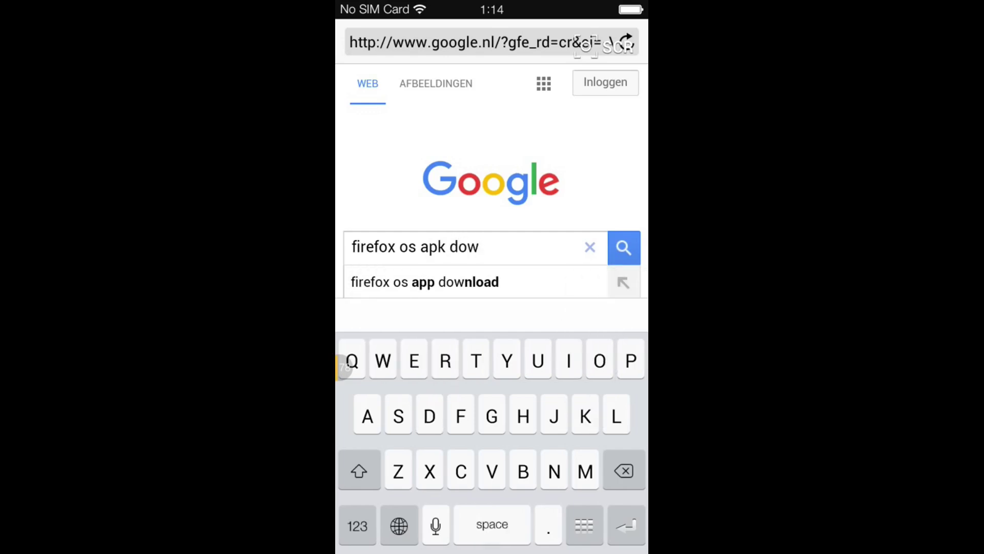
text(nload)
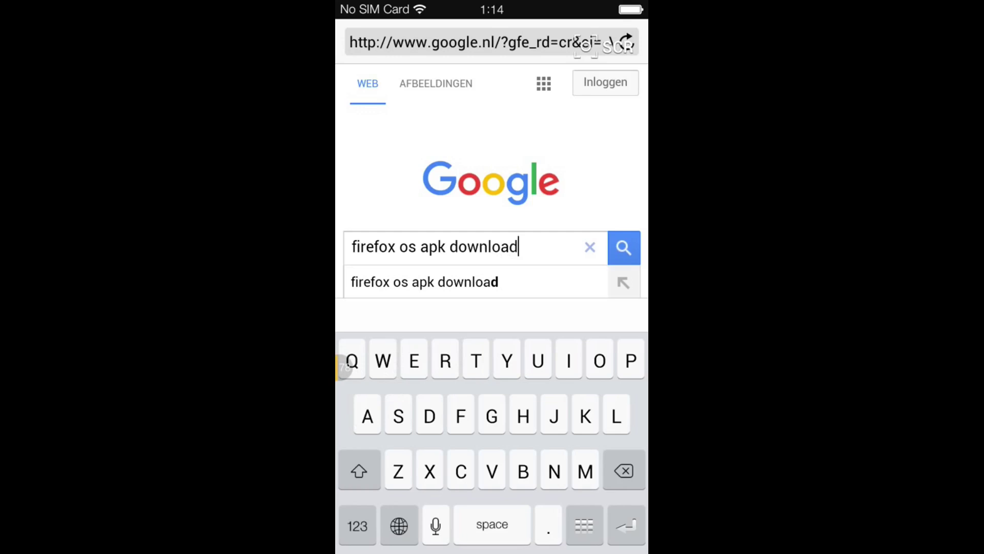
key(Return)
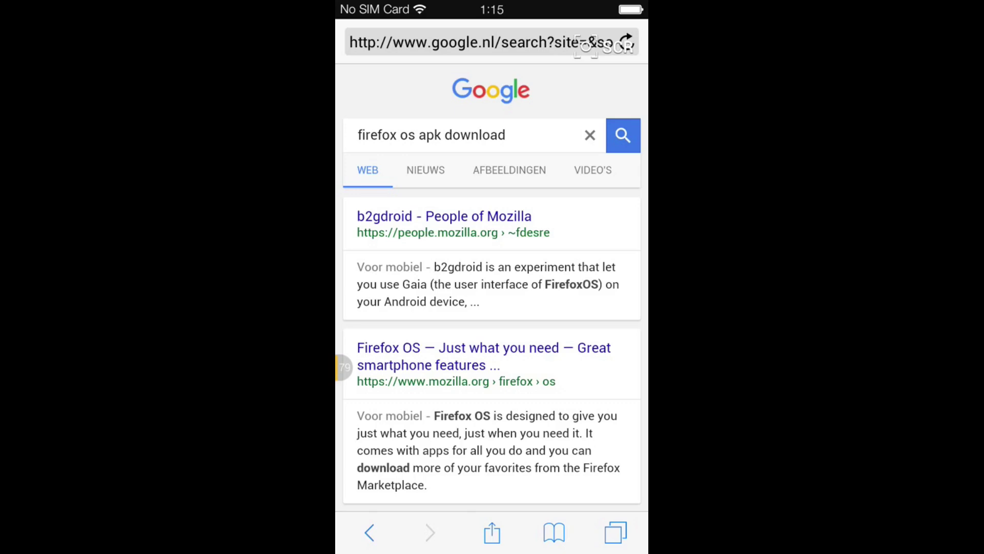
drag(553, 420, 585, 223)
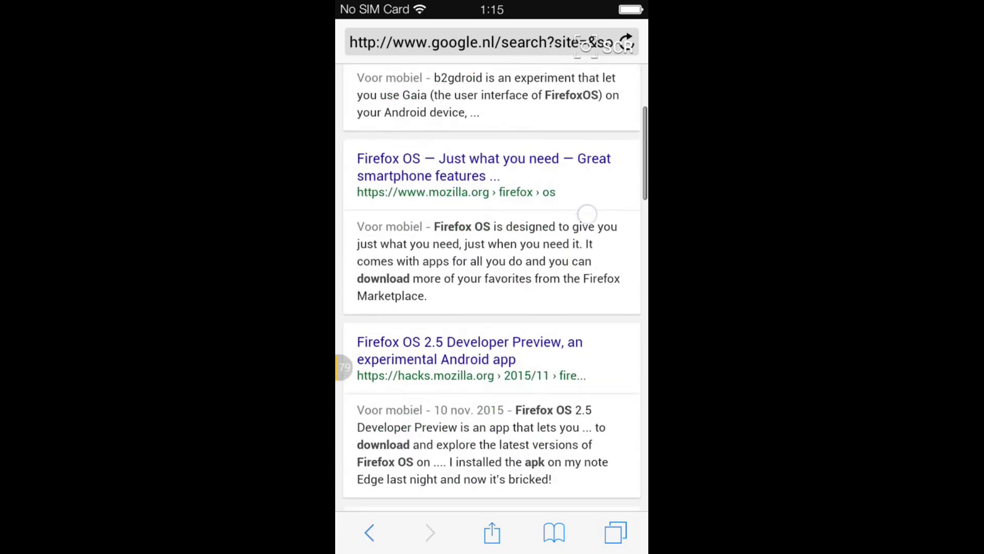
Open the hacks.mozilla.org 'Firefox OS 2.5 Developer Preview' result
click(504, 350)
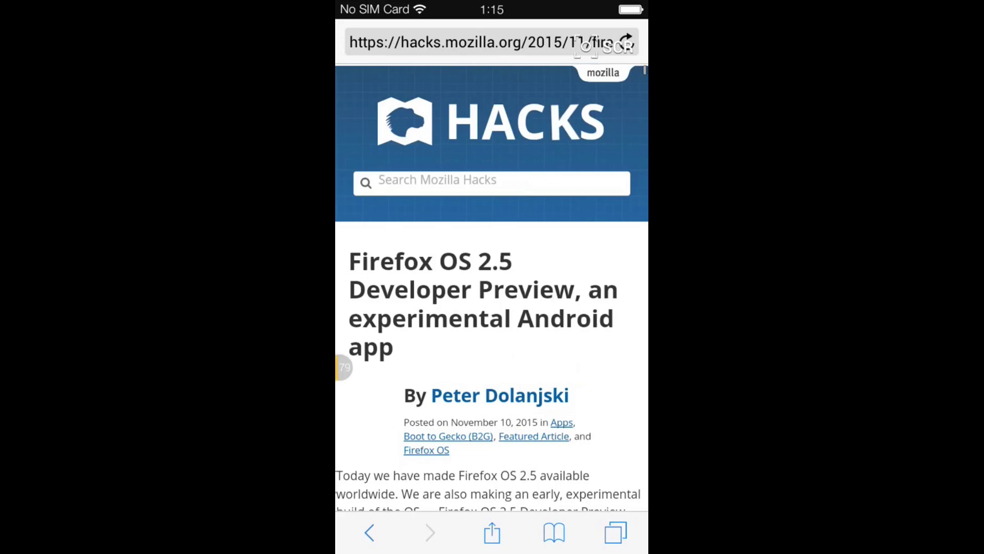
drag(603, 405, 638, 180)
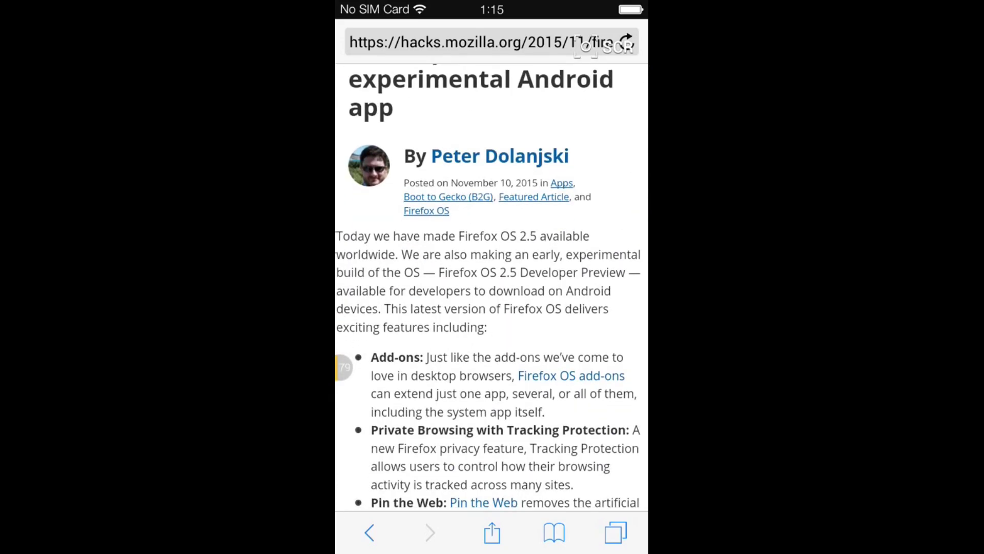
scroll(344, 367, down, 5)
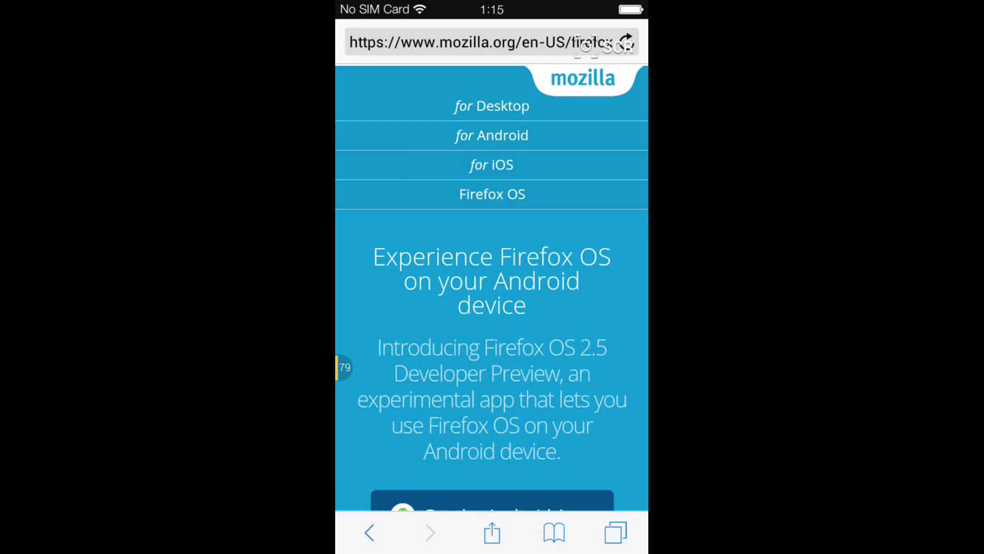
Get the 88.33 MB B2GDroid Firefox OS Android app download offered on mozilla.org
click(547, 138)
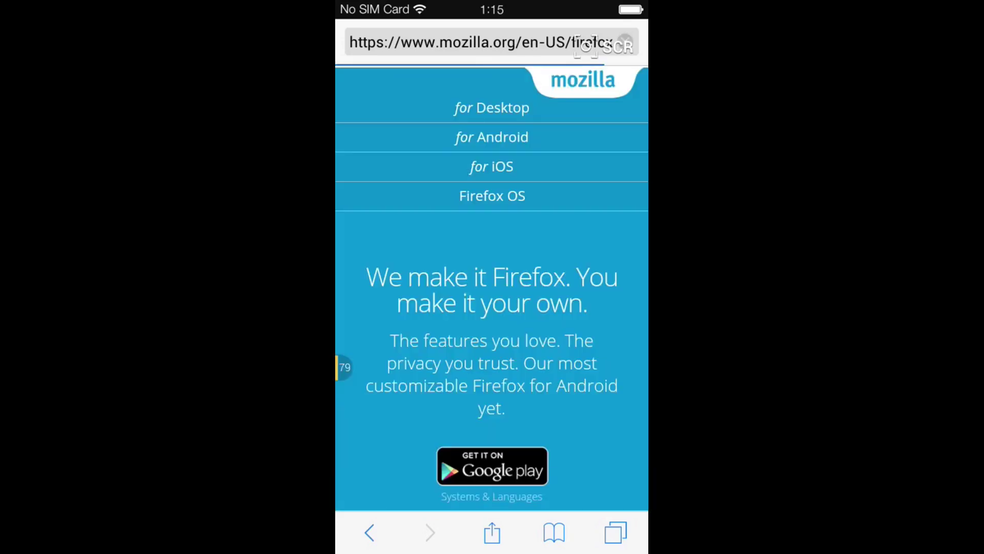
click(369, 533)
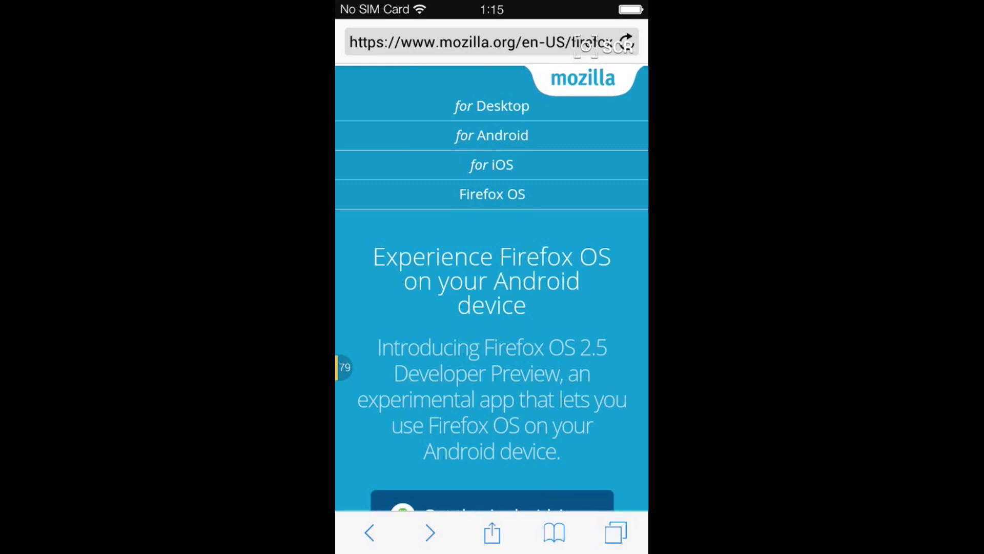
drag(558, 431, 592, 208)
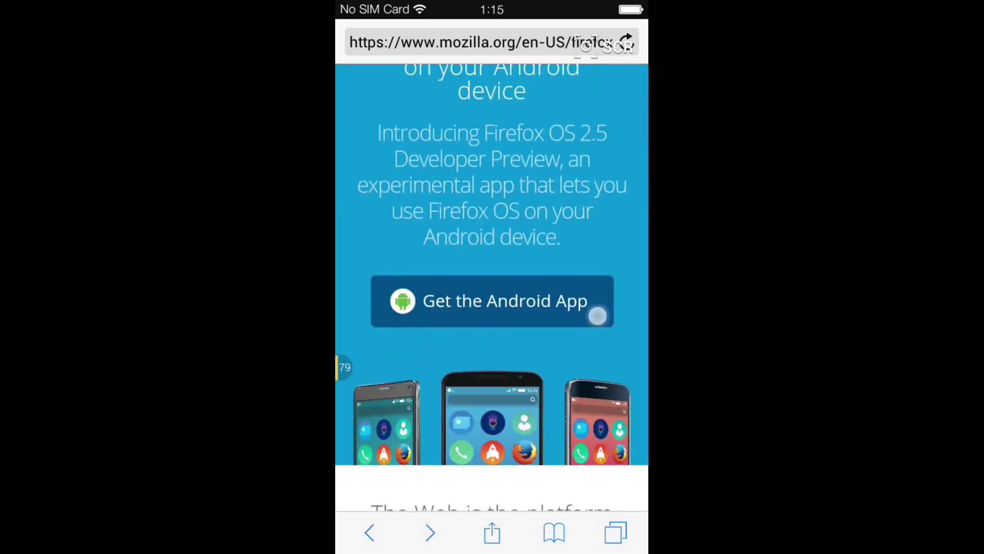
click(597, 315)
drag(597, 316, 630, 336)
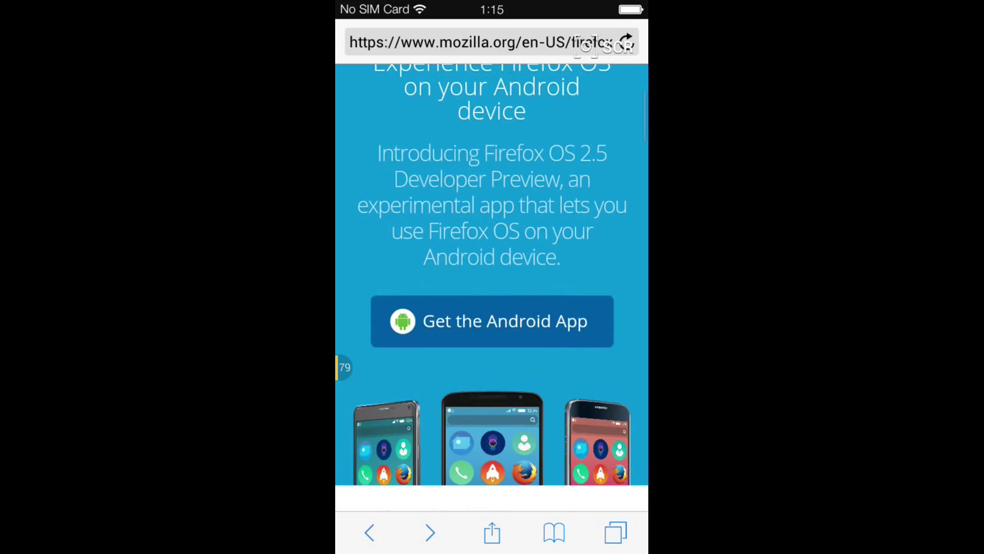
click(564, 311)
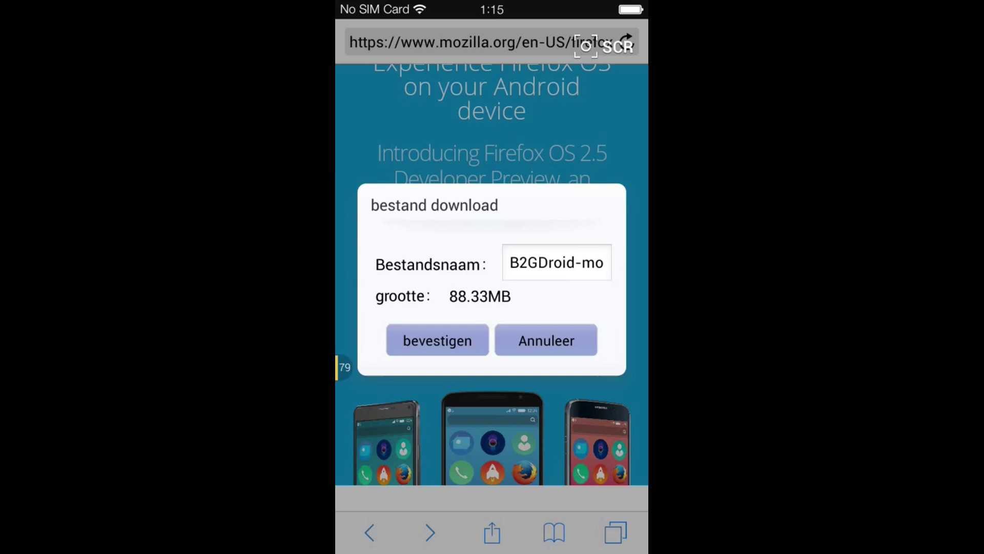
Cancel the download prompt and return home using CleanUI just once
click(546, 341)
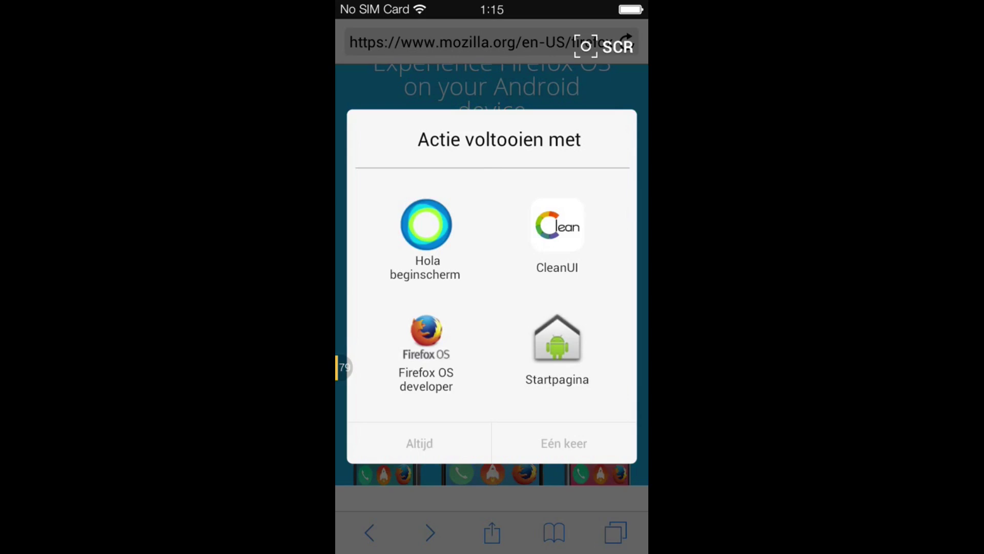
click(557, 351)
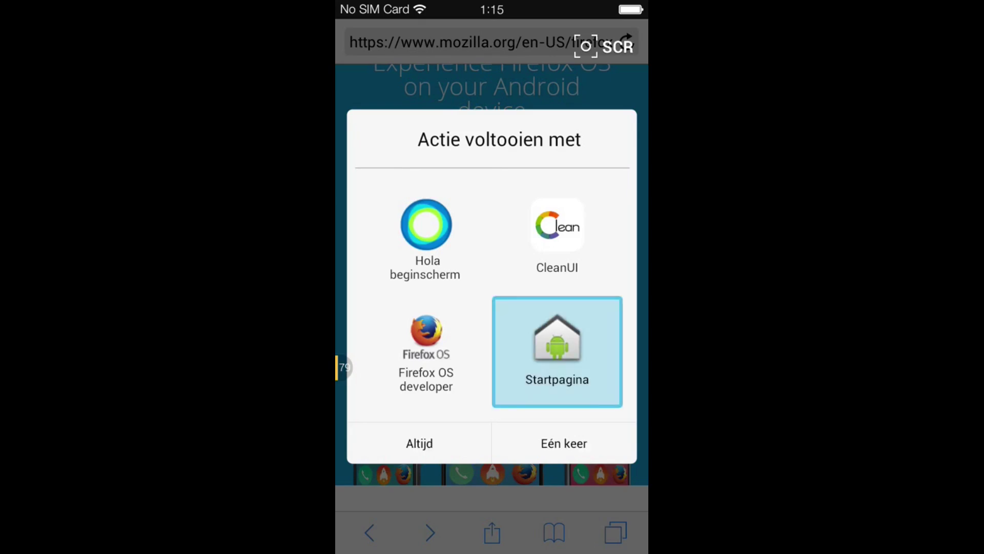
click(557, 239)
click(563, 443)
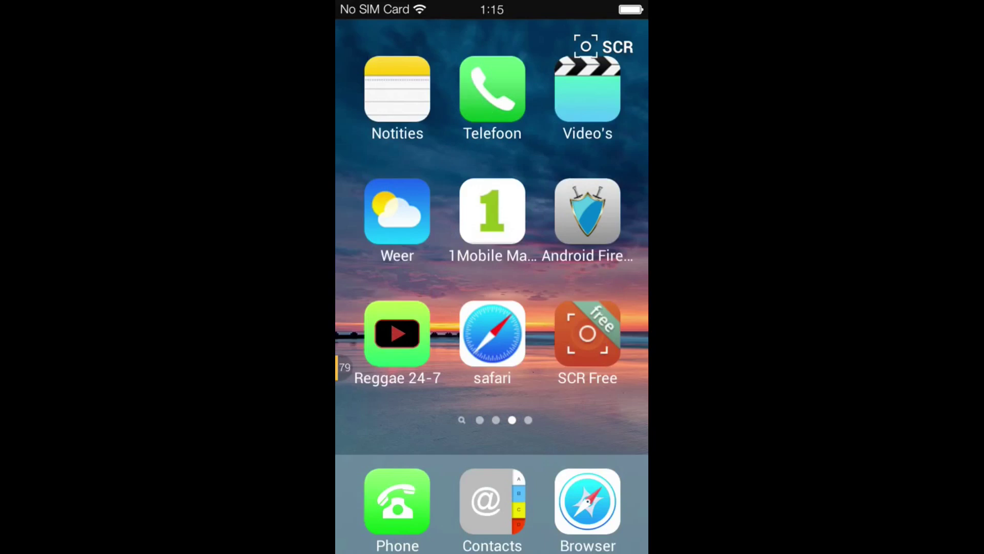
In Bestandsbeheer, go up to the SD card's top folder and scroll to the safari folder
drag(400, 308, 600, 308)
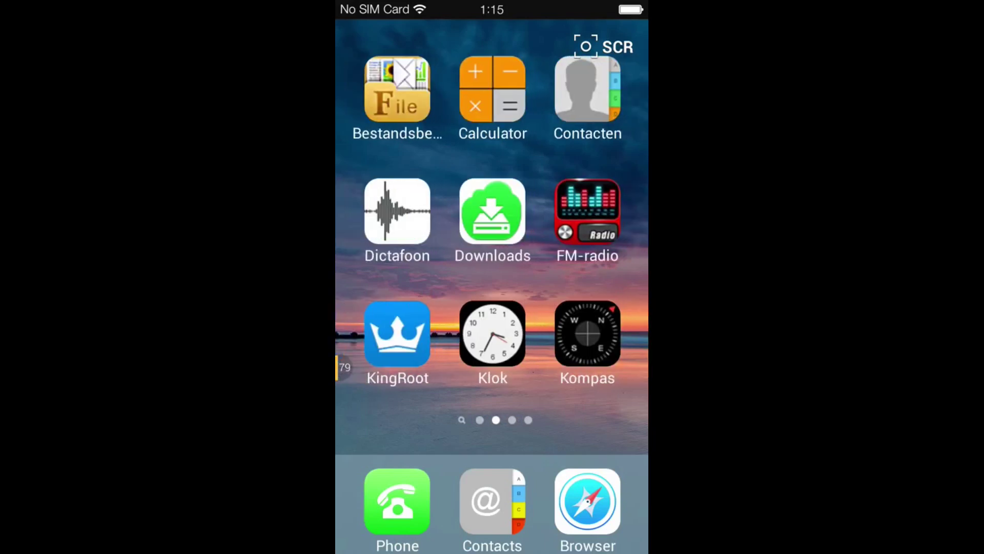
click(397, 89)
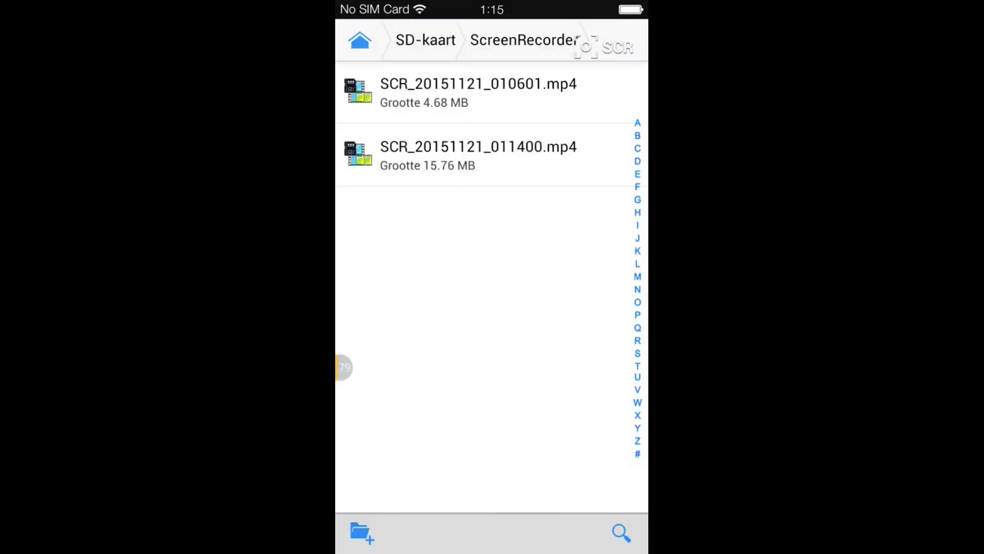
click(523, 40)
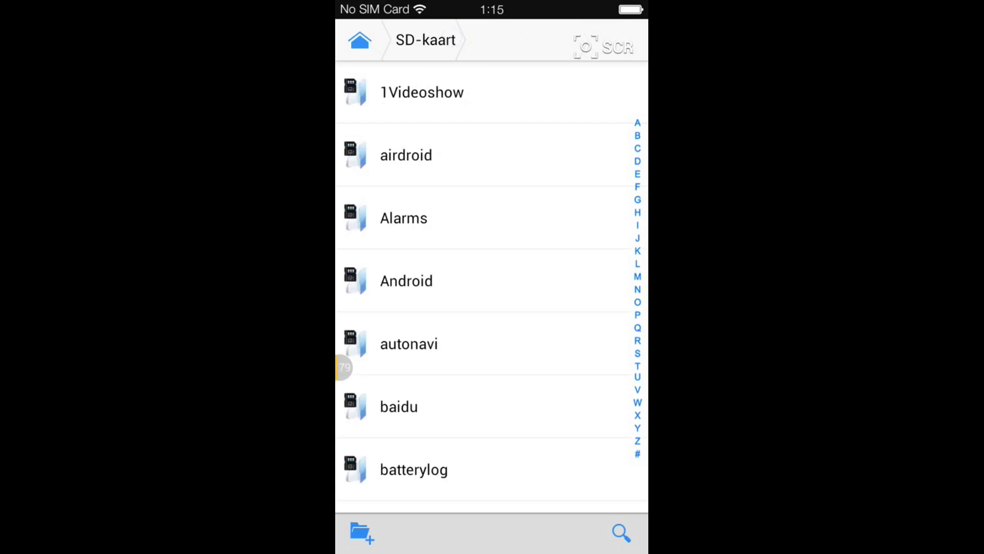
drag(543, 420, 591, 144)
drag(515, 415, 585, 150)
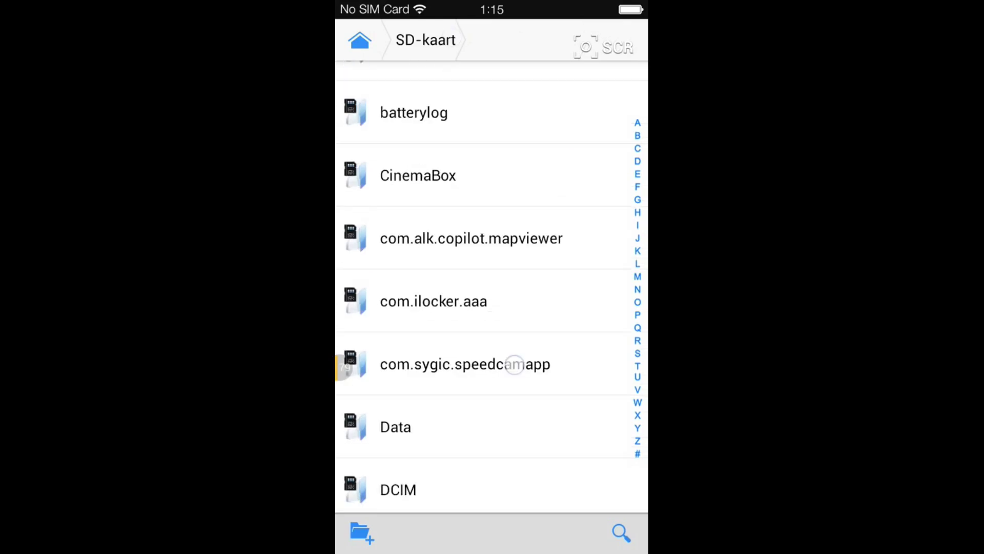
drag(538, 420, 589, 145)
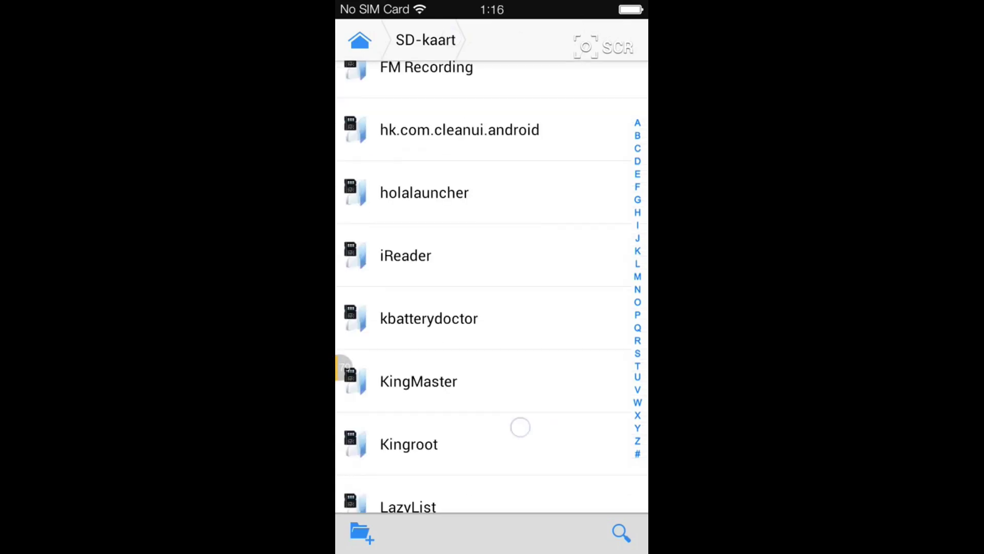
drag(521, 424, 584, 146)
drag(518, 403, 558, 196)
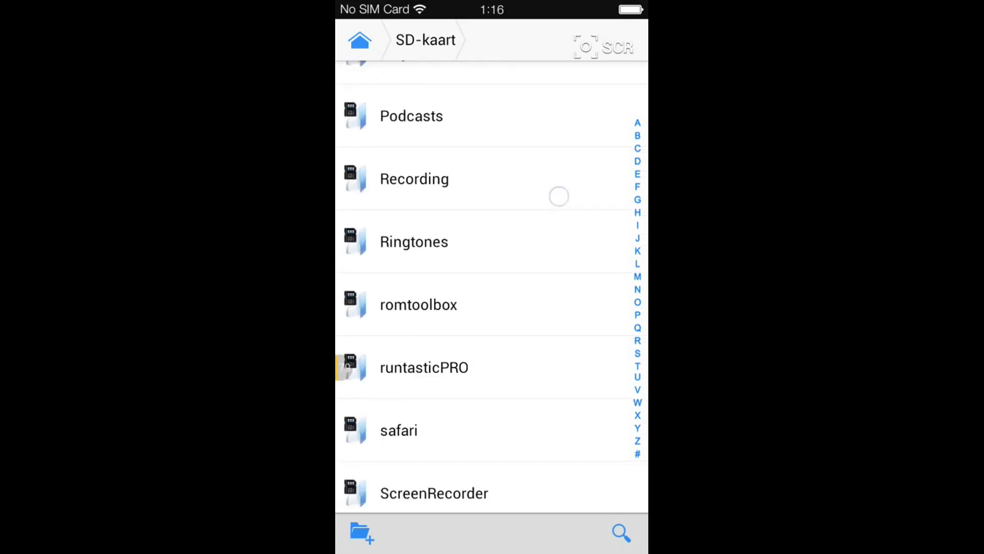
Open safari's downloads folder and launch the B2GDroid APK
click(519, 341)
click(469, 317)
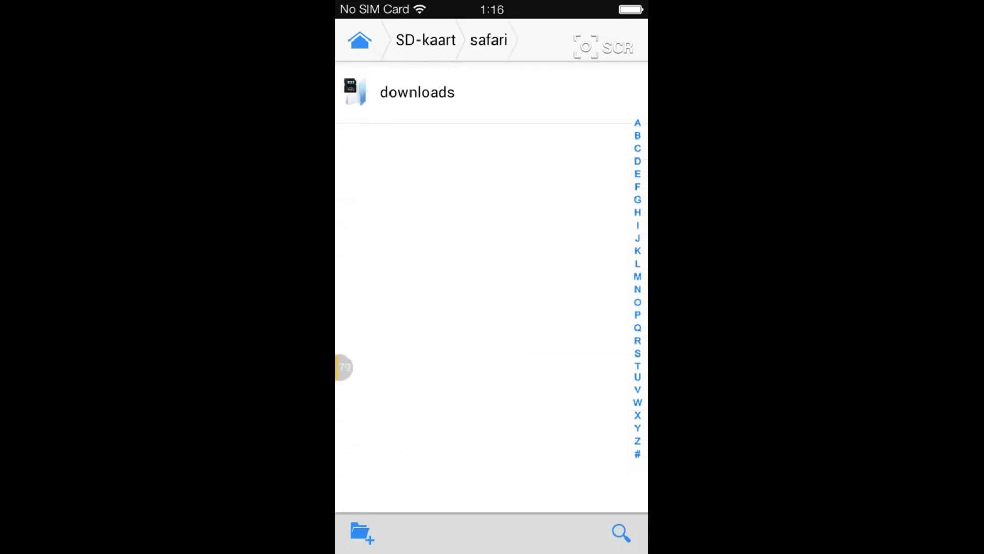
click(548, 100)
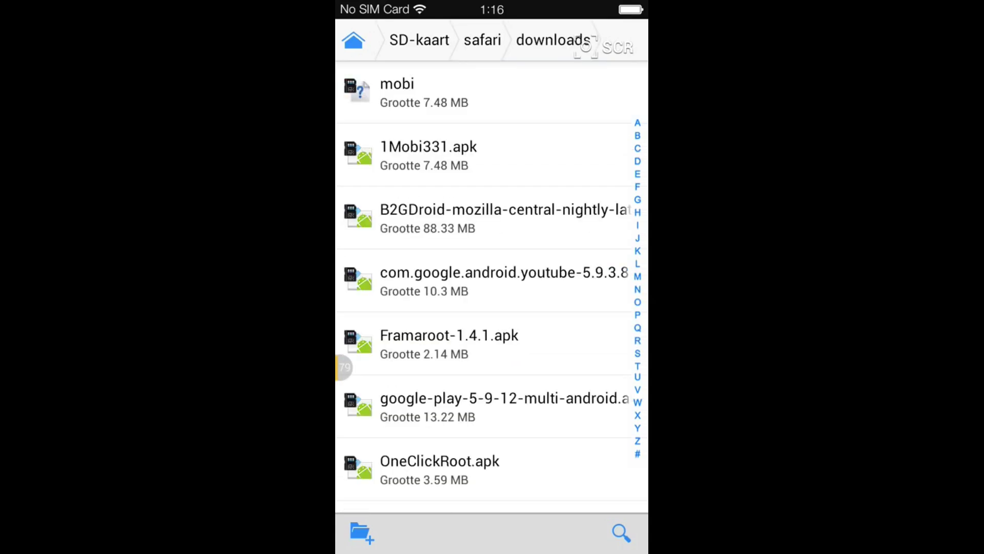
drag(492, 400, 492, 286)
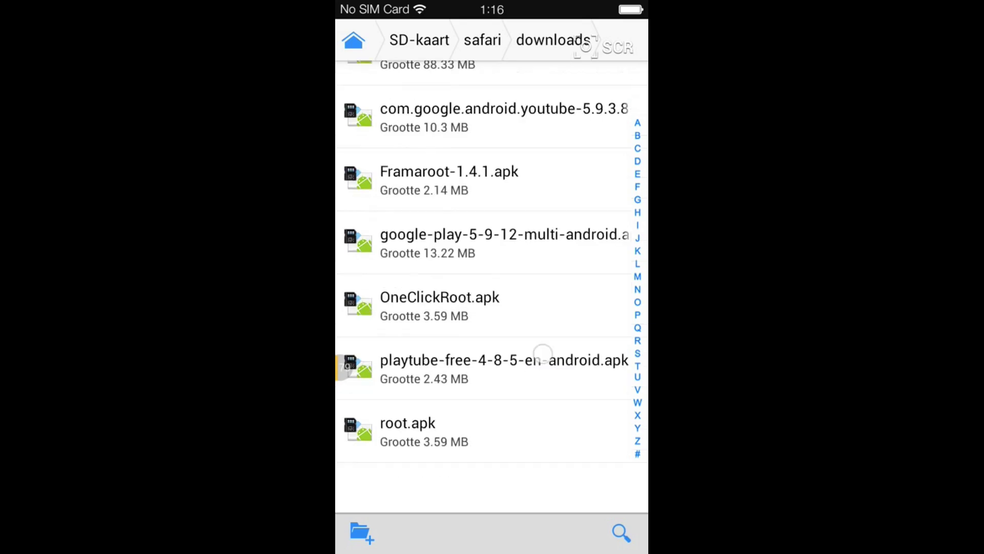
mouse_move(517, 430)
mouse_down()
mouse_move(549, 330)
mouse_move(510, 438)
mouse_up()
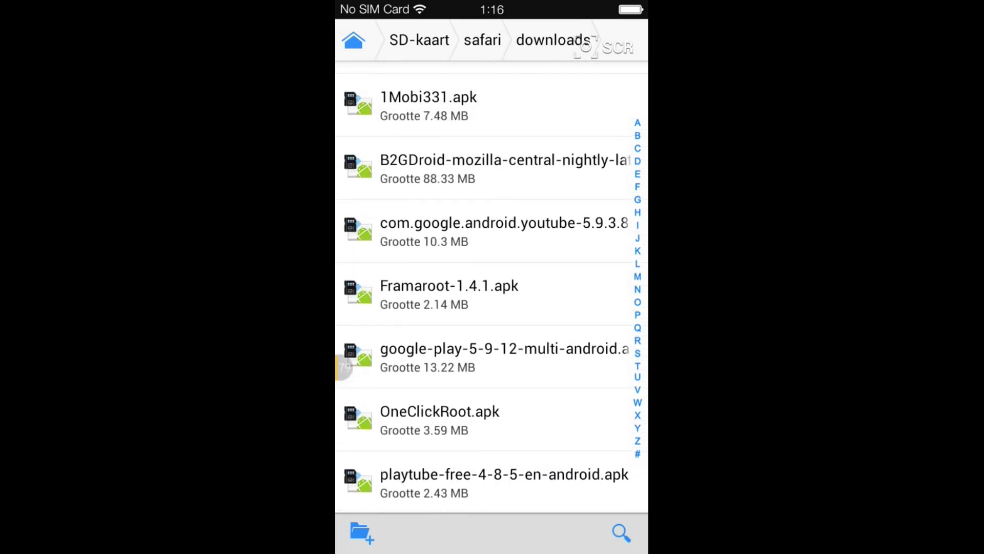
click(492, 167)
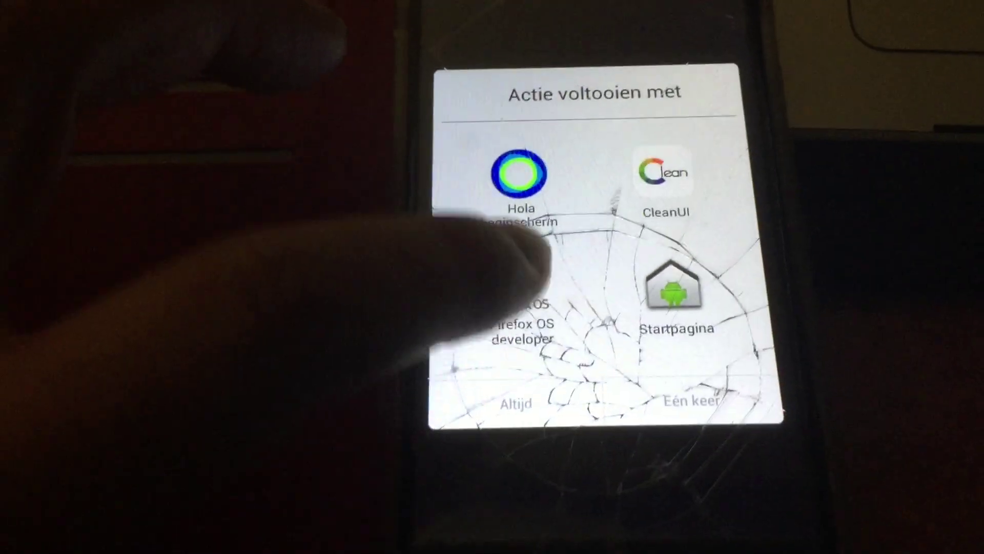
Pick 'Firefox OS developer' in the 'Actie voltooien met' home-app chooser
click(531, 296)
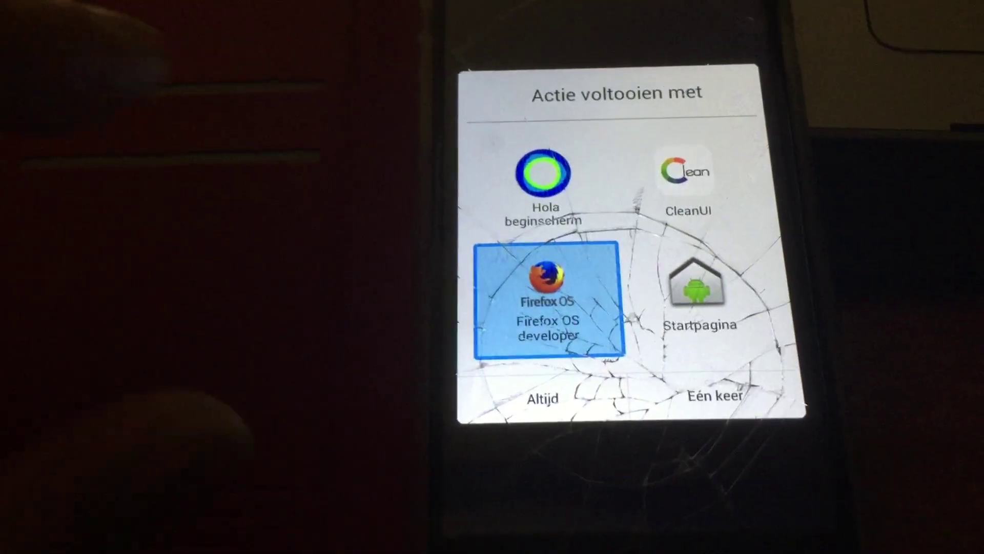